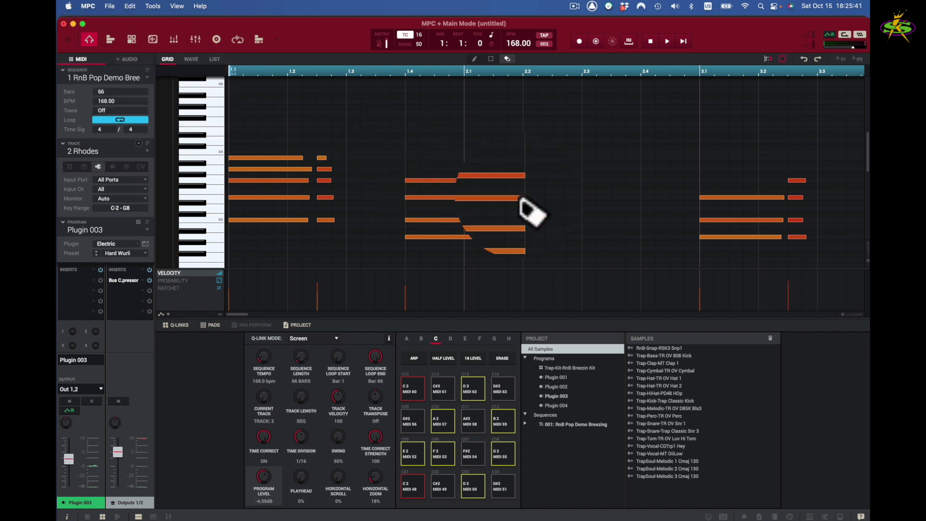
- Switch to Track View with Drums, Rhodes, Syn Melody and Pluck lanes, and audition the sequence
{"action": "key", "text": "b"}
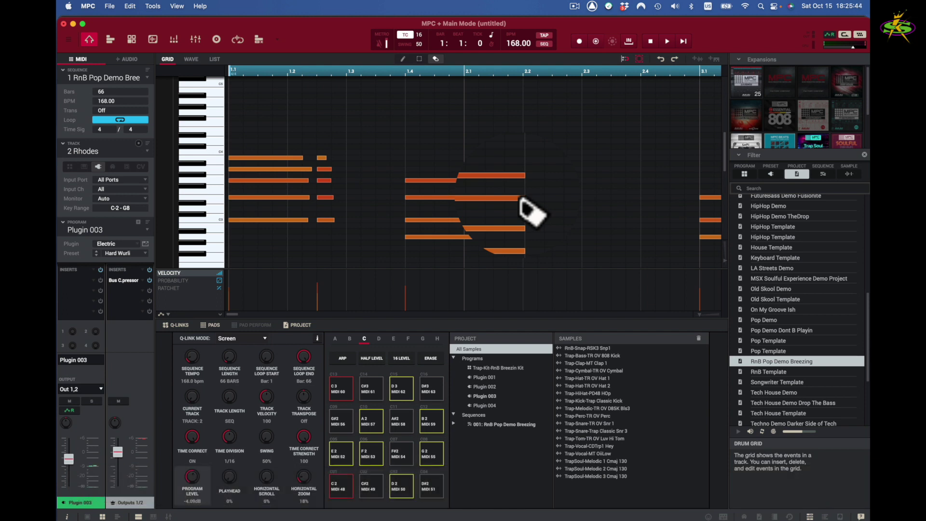
{"action": "key", "text": "b"}
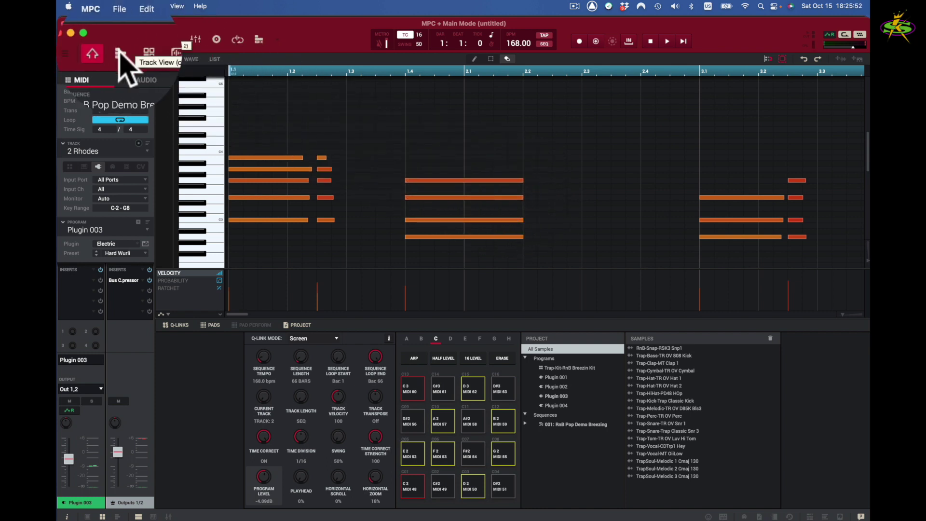
{"action": "key", "text": "super+2"}
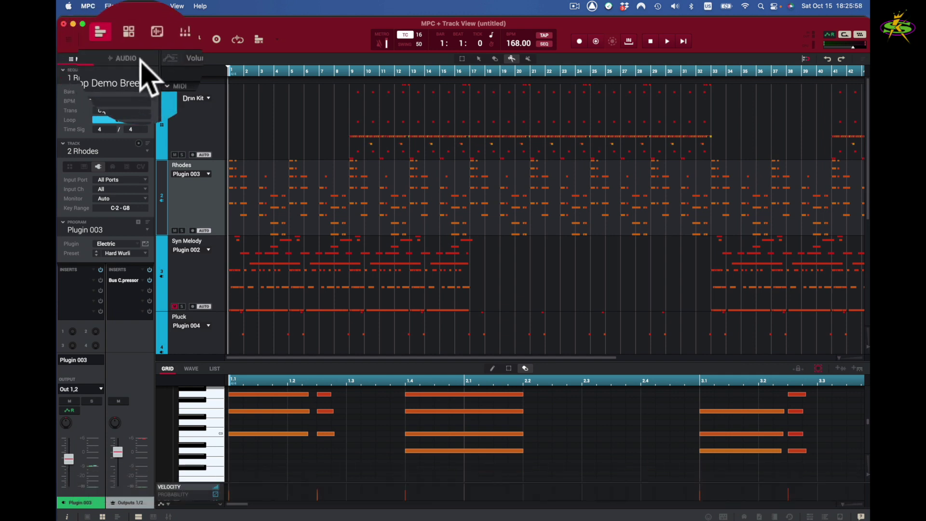
{"action": "key", "text": "space"}
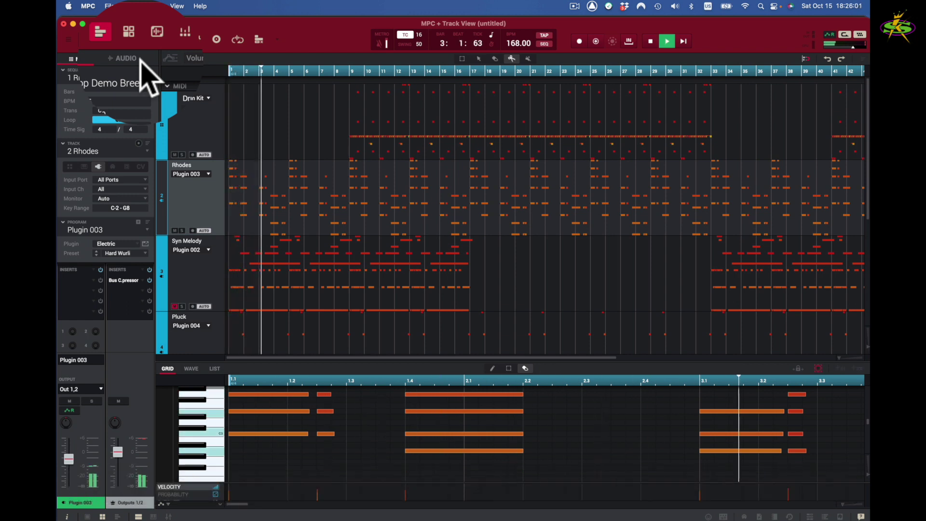
{"action": "key", "text": "space"}
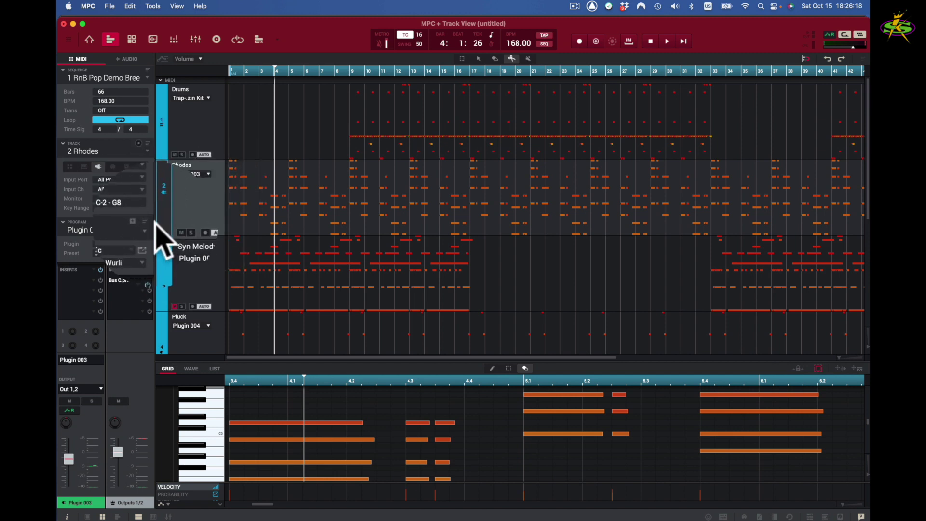
- Load Fabric Electric (Gentle Tines) on the Rhodes program, play the sequence, and unsolo Rhodes before stopping
{"action": "left_click", "coordinate": [138, 242]}
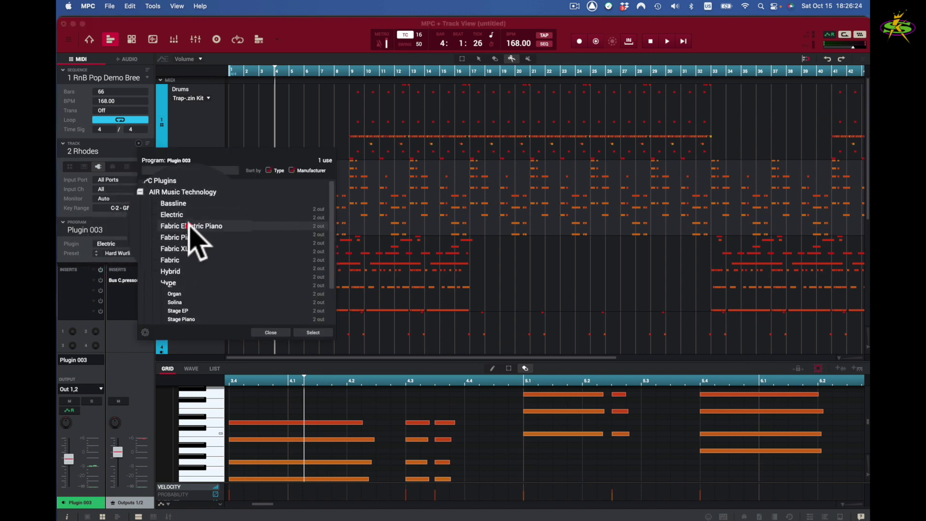
{"action": "double_click", "coordinate": [191, 226]}
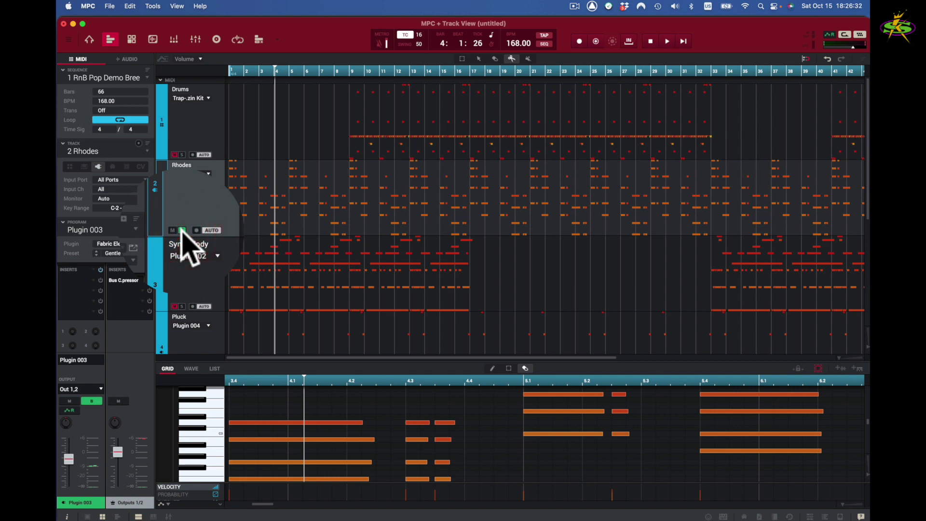
{"action": "key", "text": "space"}
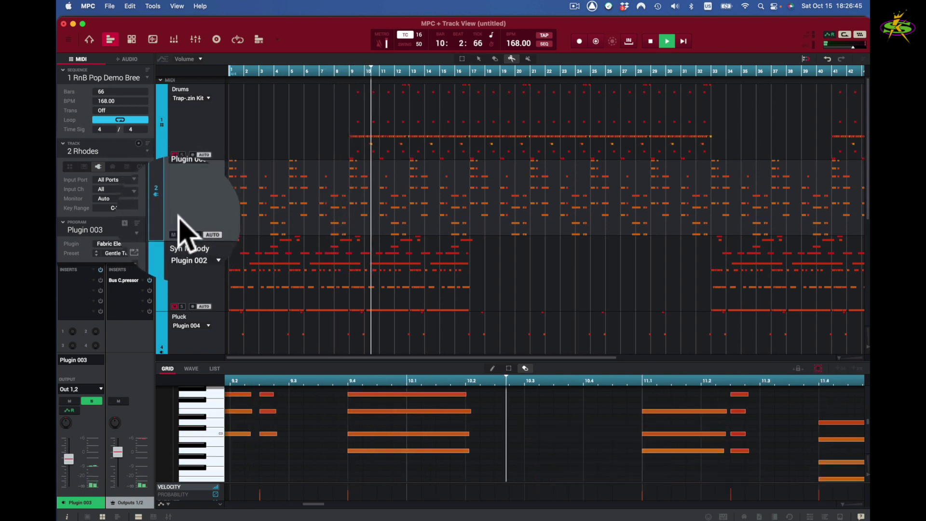
{"action": "left_click", "coordinate": [182, 230]}
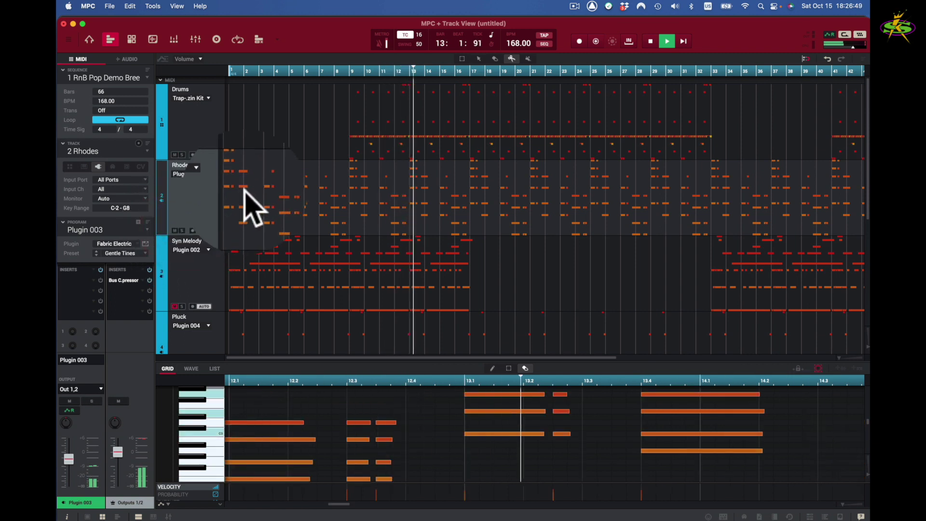
{"action": "key", "text": "space"}
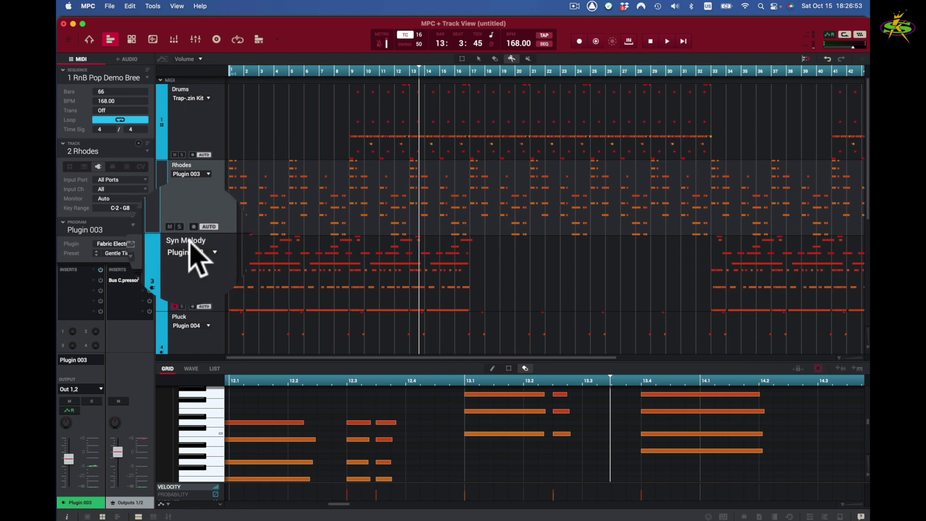
- Load OPx-4 with the Plucks > Bell Vibe preset on Syn Melody and play the sequence
{"action": "left_click", "coordinate": [162, 254]}
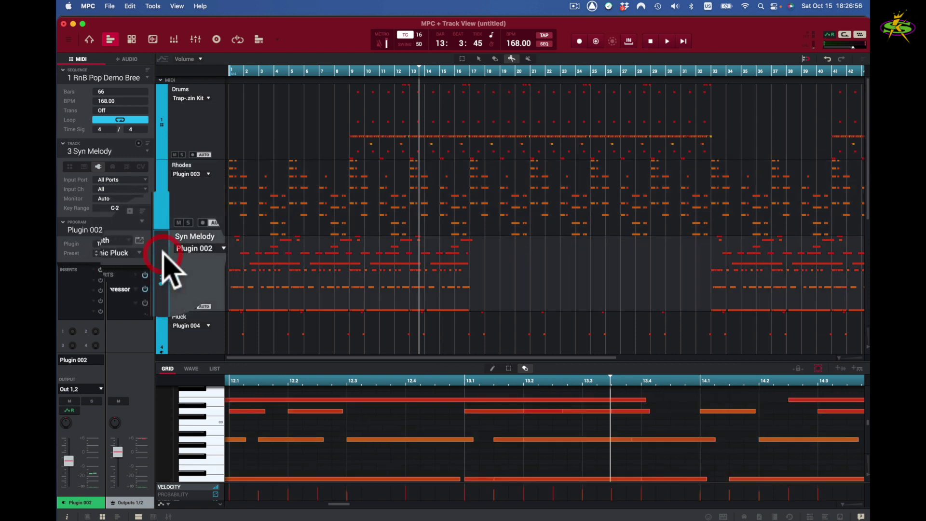
{"action": "left_click", "coordinate": [136, 242]}
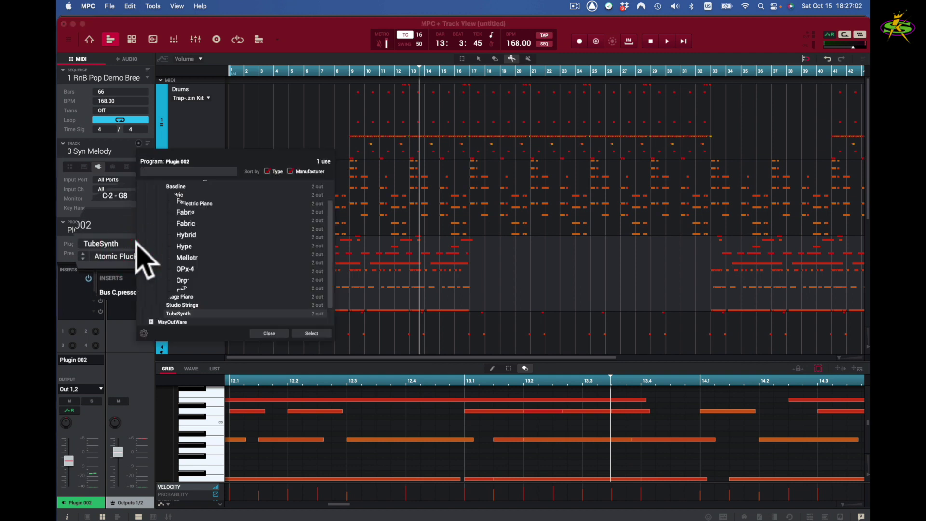
{"action": "double_click", "coordinate": [172, 264]}
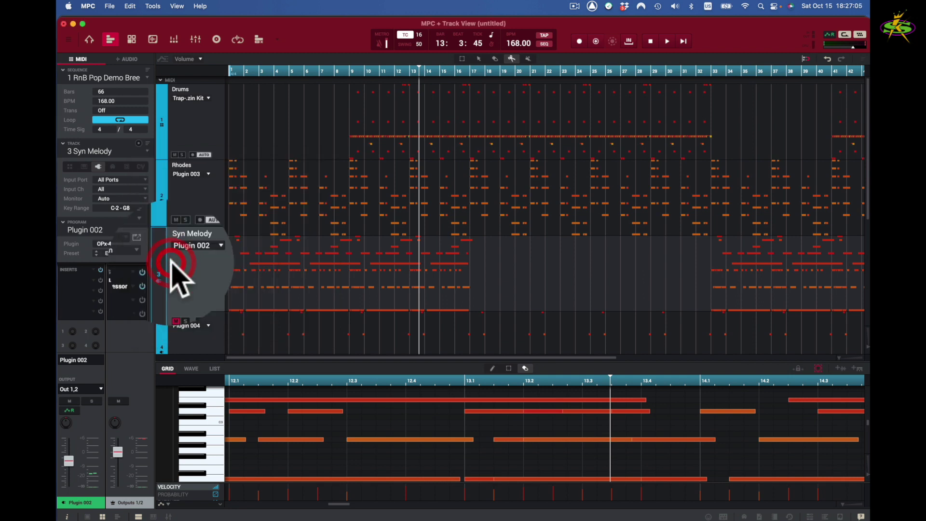
{"action": "left_click", "coordinate": [145, 253]}
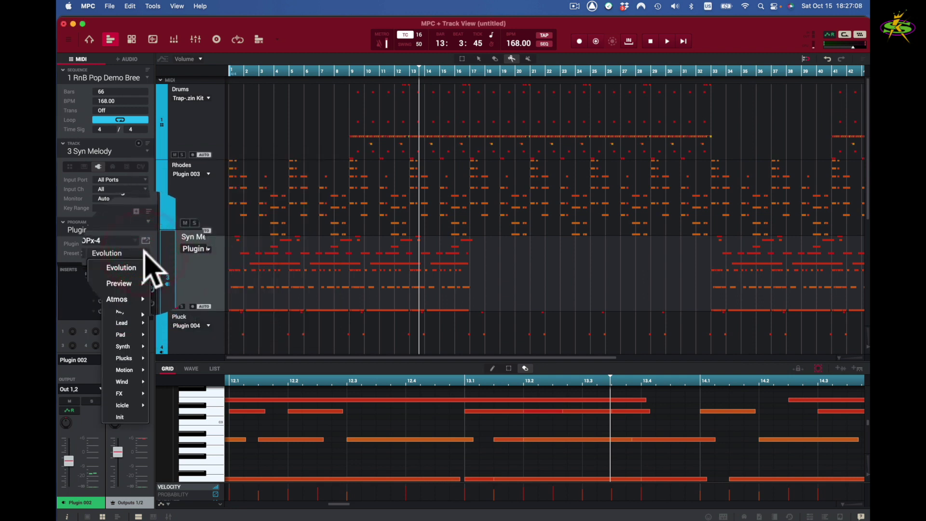
{"action": "mouse_move", "coordinate": [140, 361]}
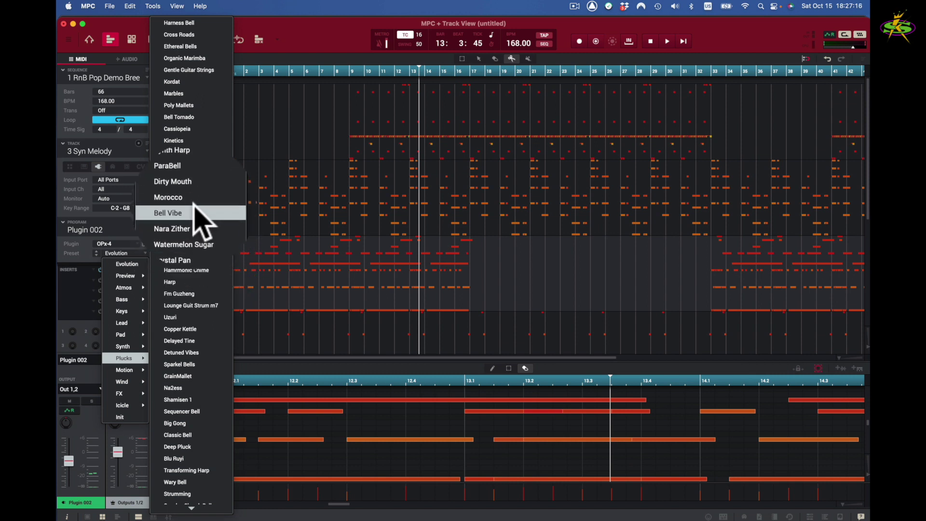
{"action": "left_click", "coordinate": [201, 212]}
{"action": "key", "text": "space"}
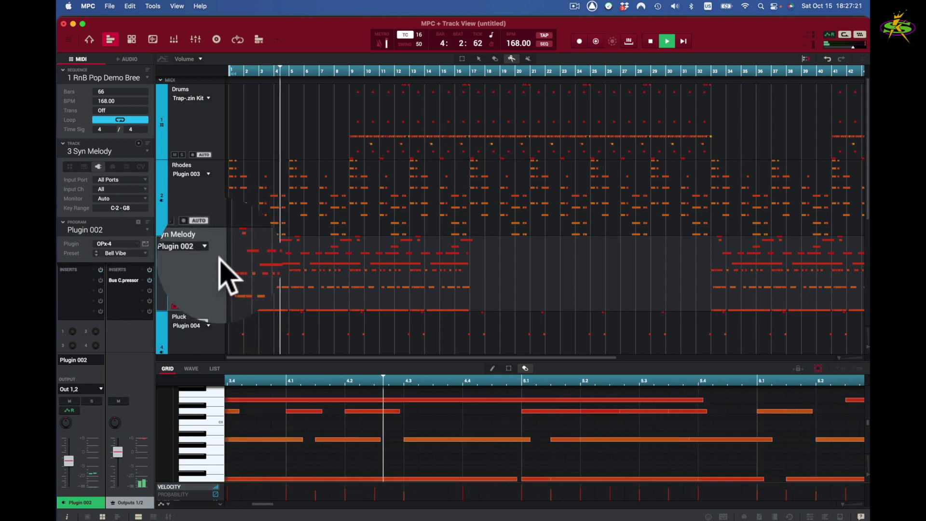
- Mute the Pluck track, restart playback from the beginning, and solo Syn Melody
{"action": "scroll", "coordinate": [227, 278], "scroll_direction": "down", "scroll_amount": 2}
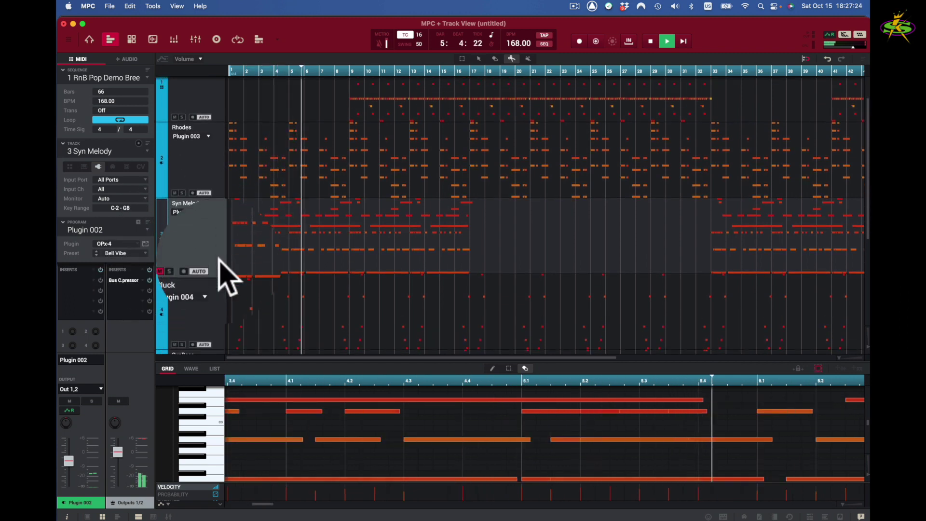
{"action": "scroll", "coordinate": [220, 261], "scroll_direction": "down", "scroll_amount": 1}
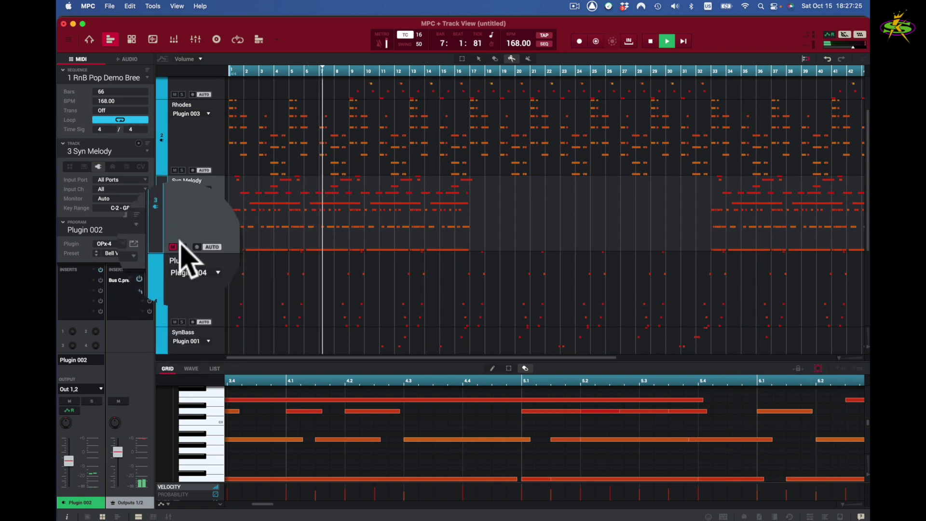
{"action": "left_click", "coordinate": [175, 322]}
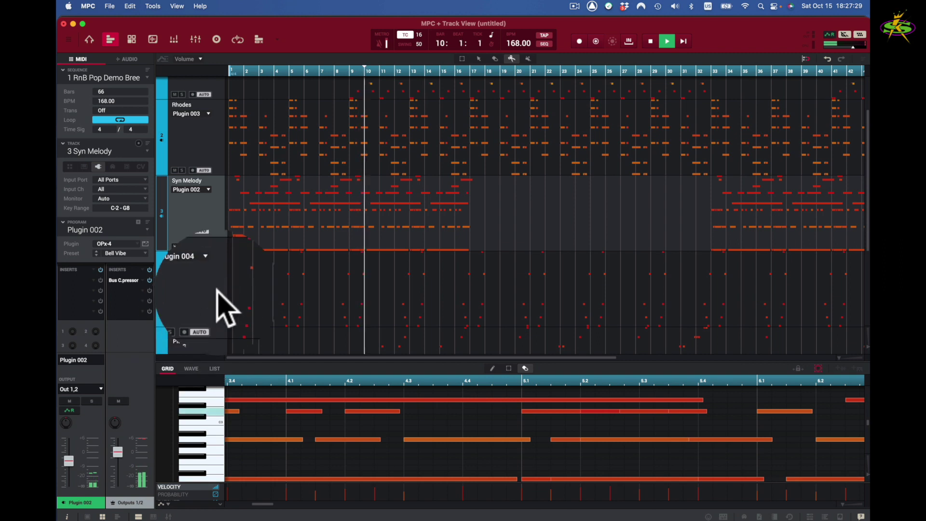
{"action": "scroll", "coordinate": [210, 285], "scroll_direction": "down", "scroll_amount": 2}
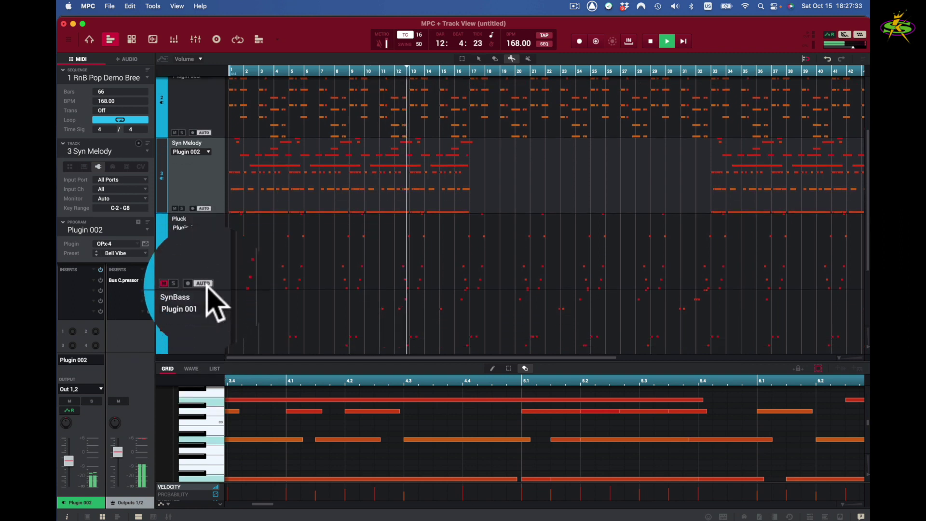
{"action": "key", "text": "space"}
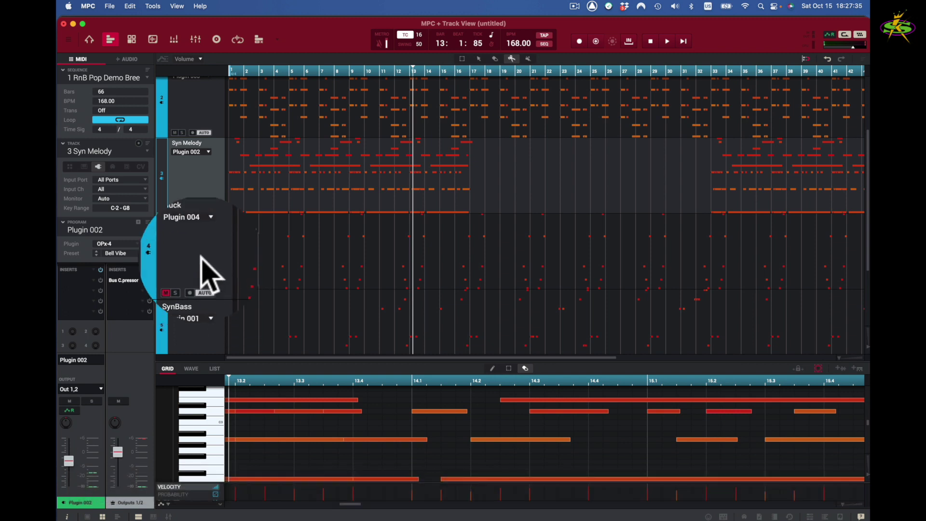
{"action": "key", "text": "shift+space"}
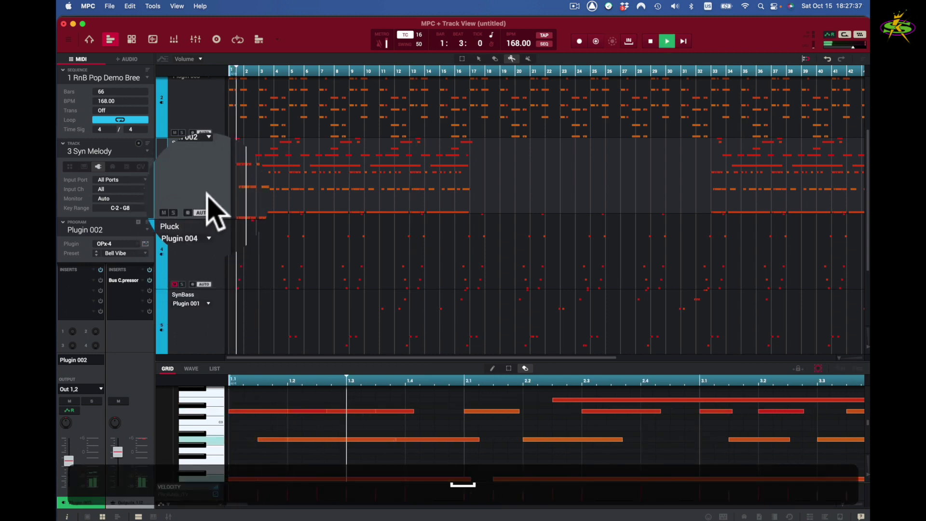
{"action": "left_click", "coordinate": [182, 207]}
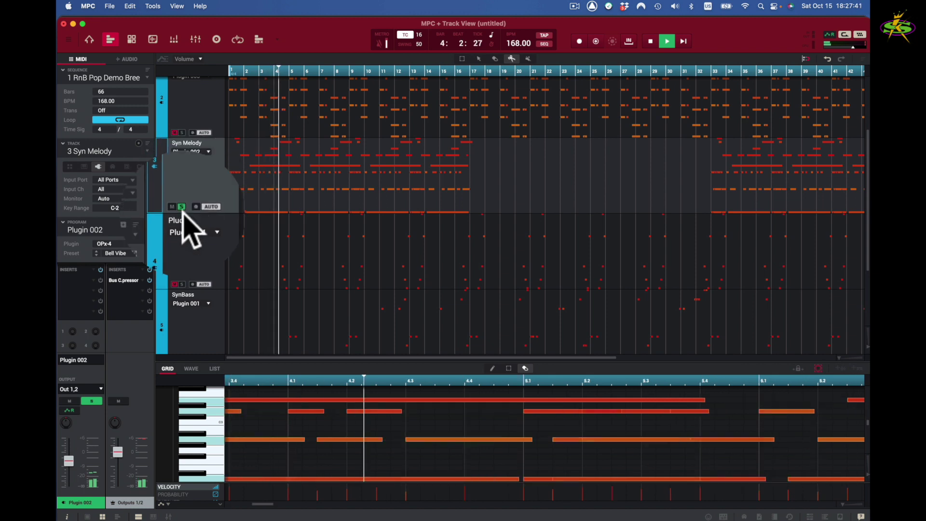
- Switch Syn Melody's OPx-4 preset to Plucks > Bell Zen, unsolo the track, and stop playback
{"action": "left_click", "coordinate": [145, 252]}
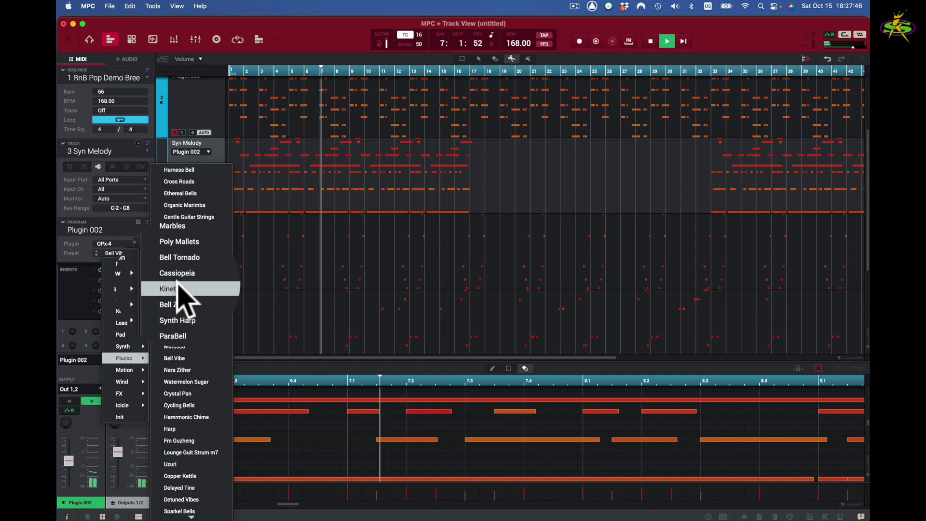
{"action": "left_click", "coordinate": [177, 303]}
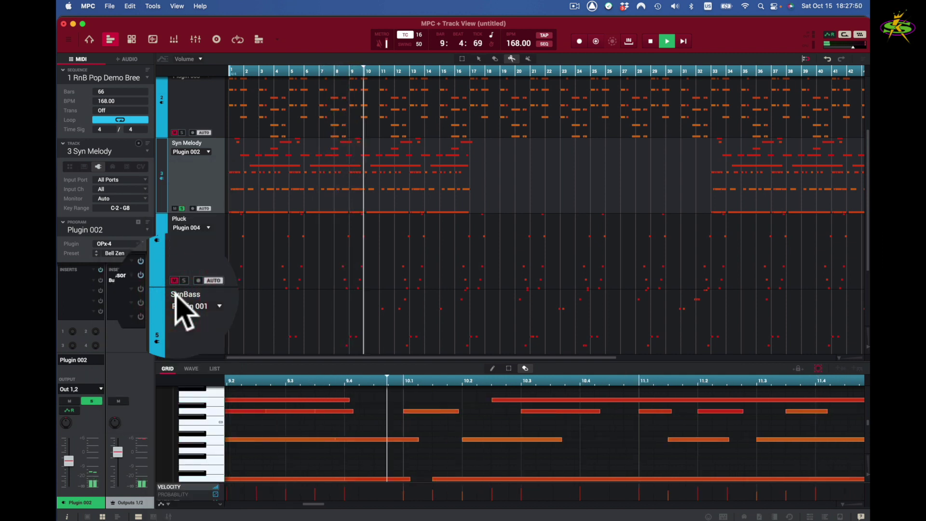
{"action": "left_click", "coordinate": [181, 208]}
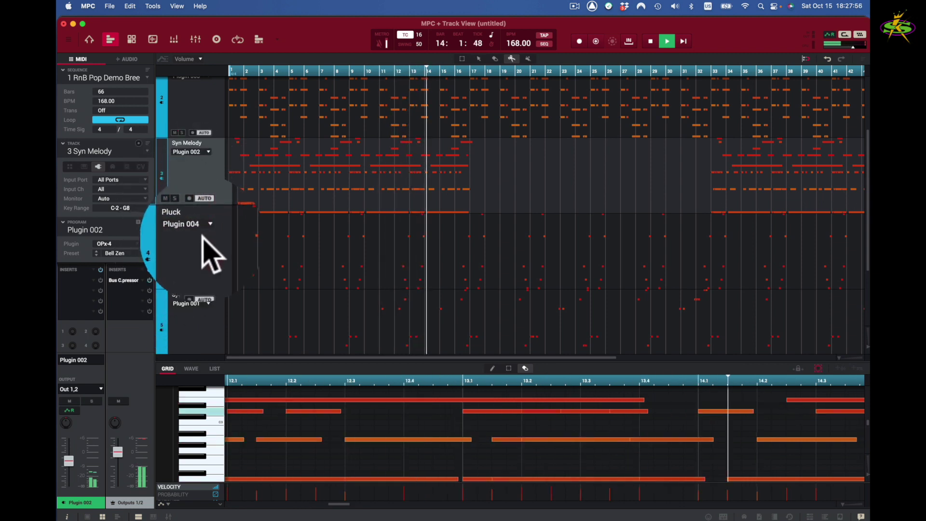
{"action": "key", "text": "space"}
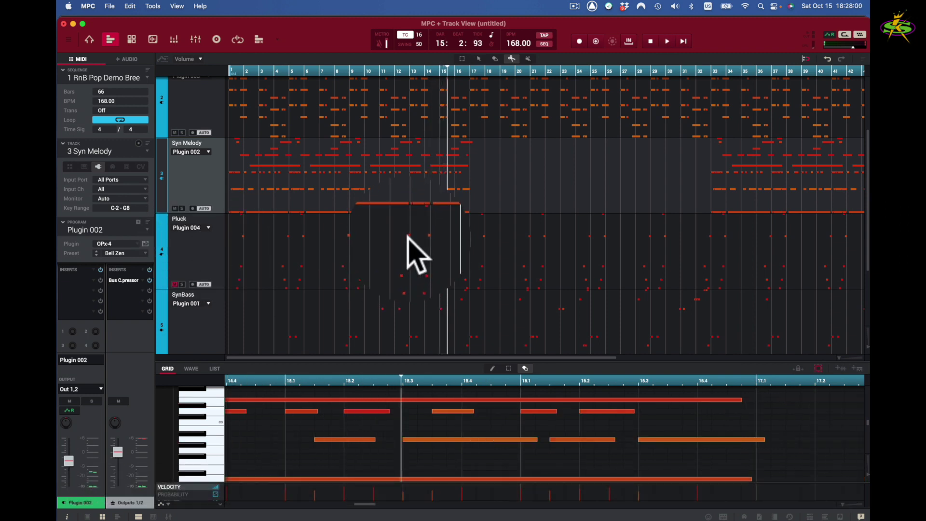
{"action": "scroll", "coordinate": [411, 255], "scroll_direction": "down", "scroll_amount": 2}
- Drag the grid divider up so the Syn Melody notes fill the window, then replay from bar 1
{"action": "scroll", "coordinate": [408, 236], "scroll_direction": "up", "scroll_amount": 5}
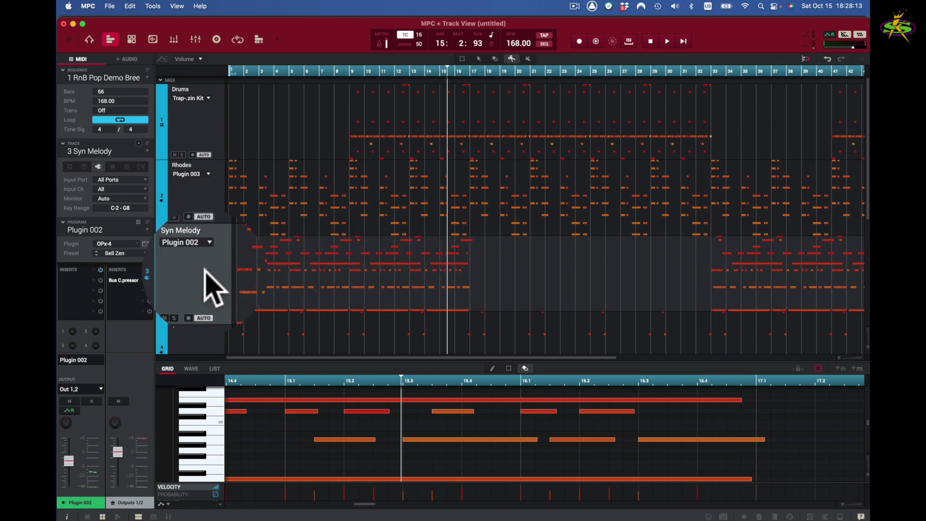
{"action": "left_click_drag", "start_coordinate": [565, 361], "coordinate": [583, 87]}
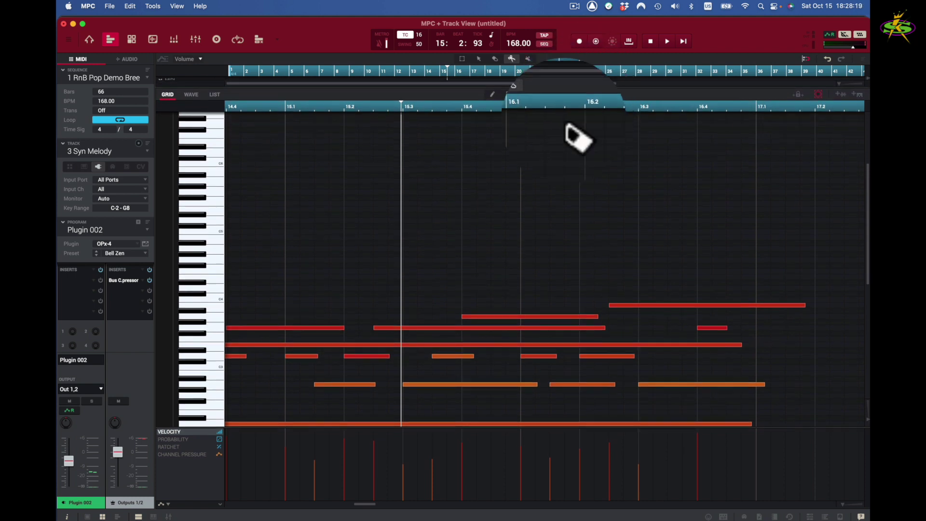
{"action": "key", "text": "space"}
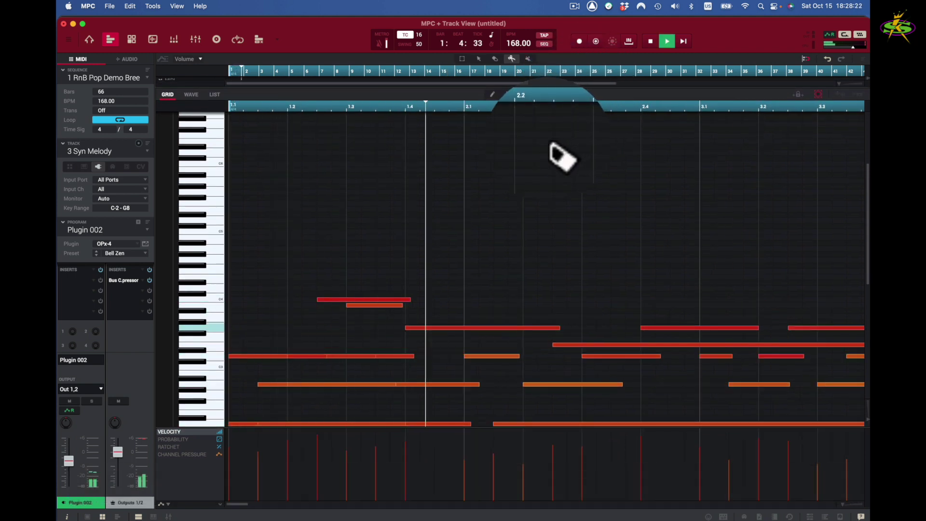
{"action": "key", "text": "space"}
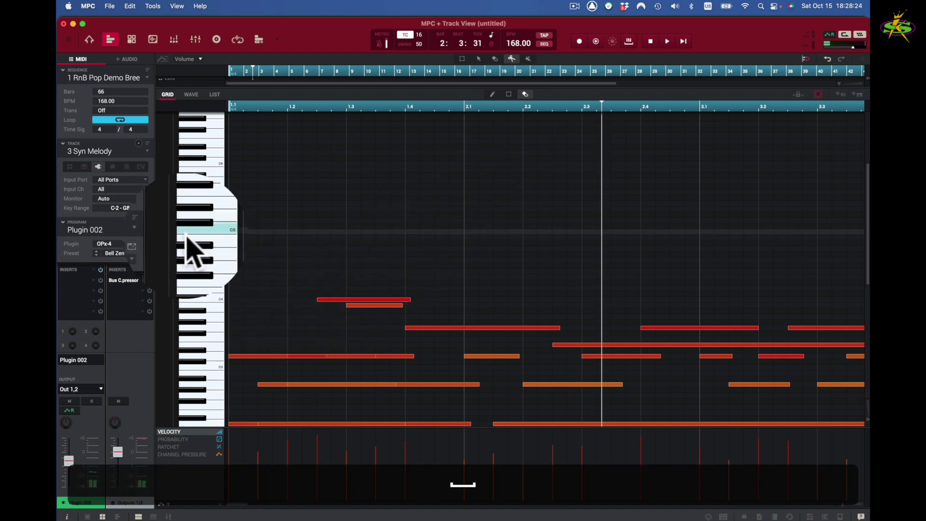
{"action": "left_click", "coordinate": [189, 246]}
{"action": "left_click_drag", "start_coordinate": [193, 271], "coordinate": [197, 283]}
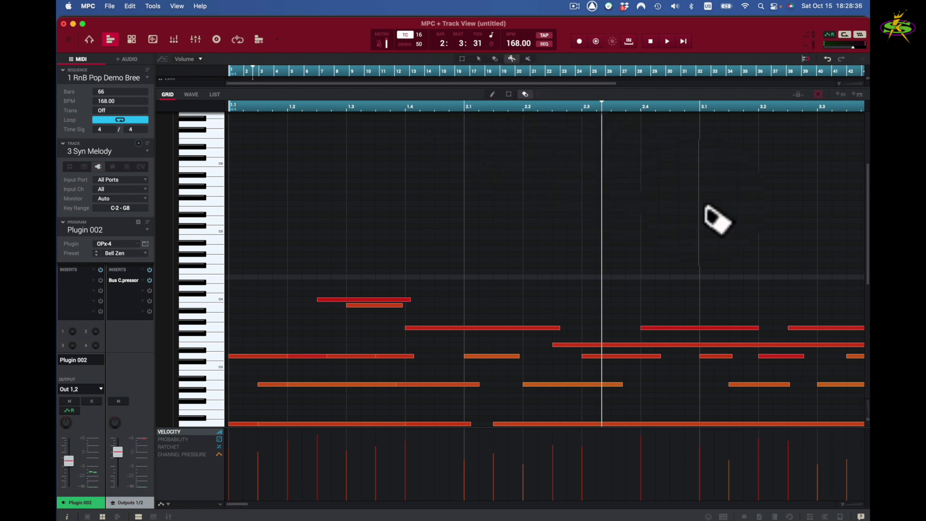
{"action": "left_click", "coordinate": [493, 95]}
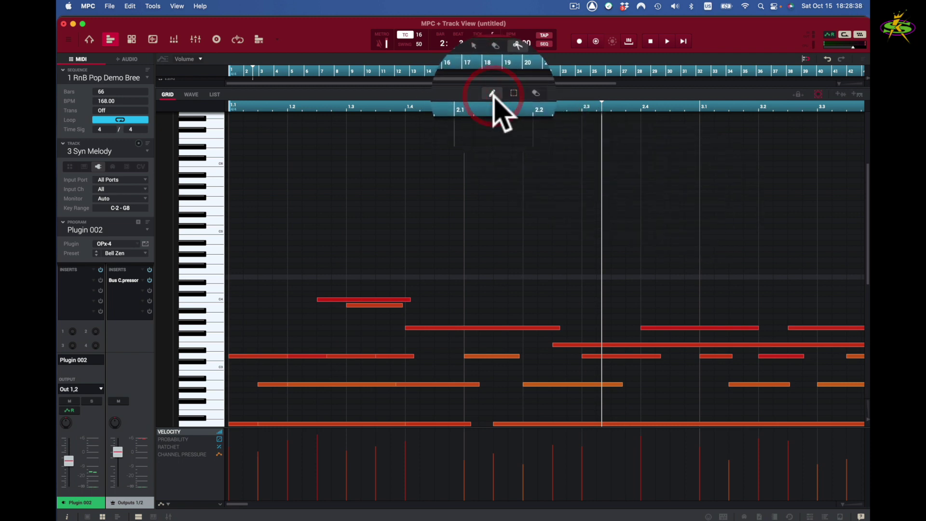
{"action": "left_click", "coordinate": [430, 299]}
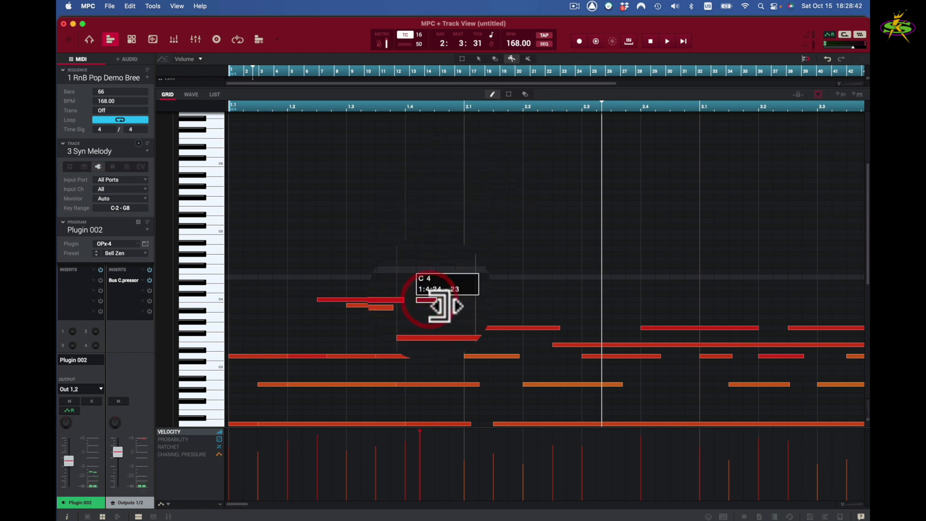
{"action": "left_click", "coordinate": [431, 299]}
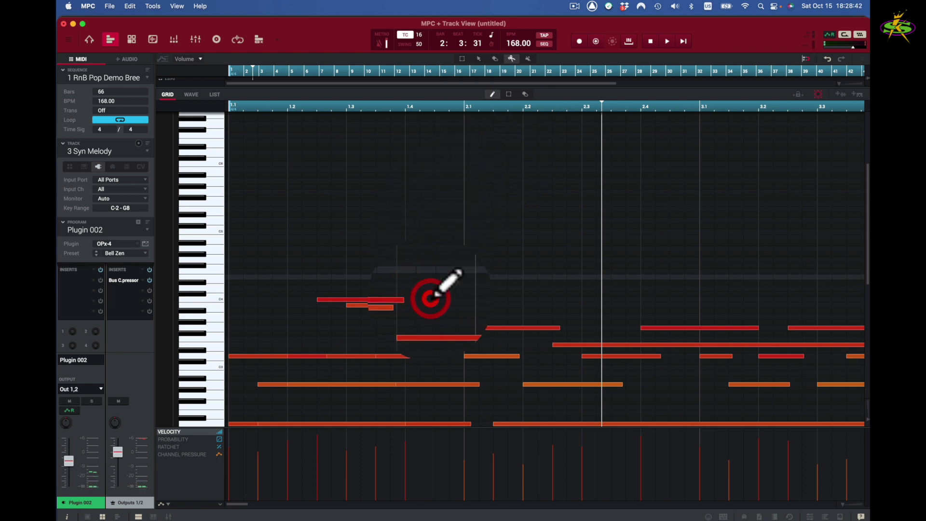
{"action": "left_click", "coordinate": [509, 94]}
{"action": "left_click_drag", "start_coordinate": [304, 289], "coordinate": [436, 315]}
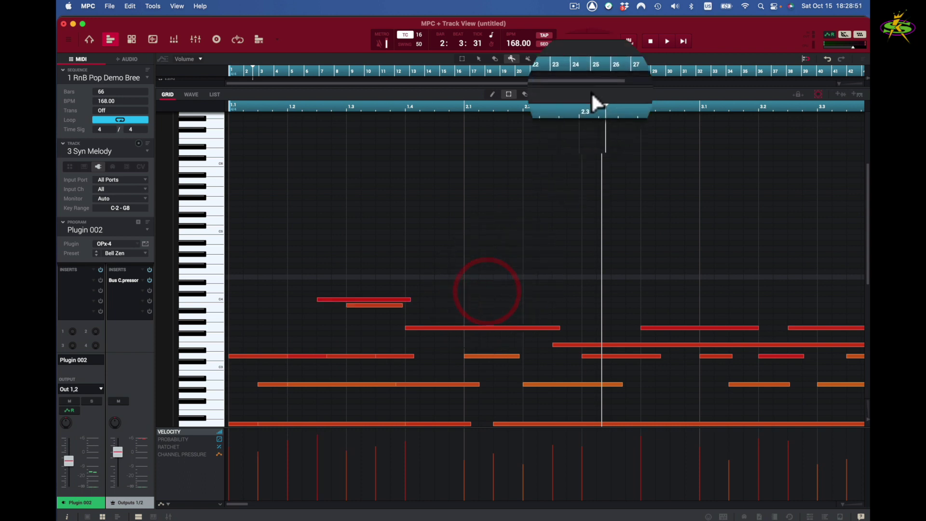
{"action": "left_click", "coordinate": [524, 95]}
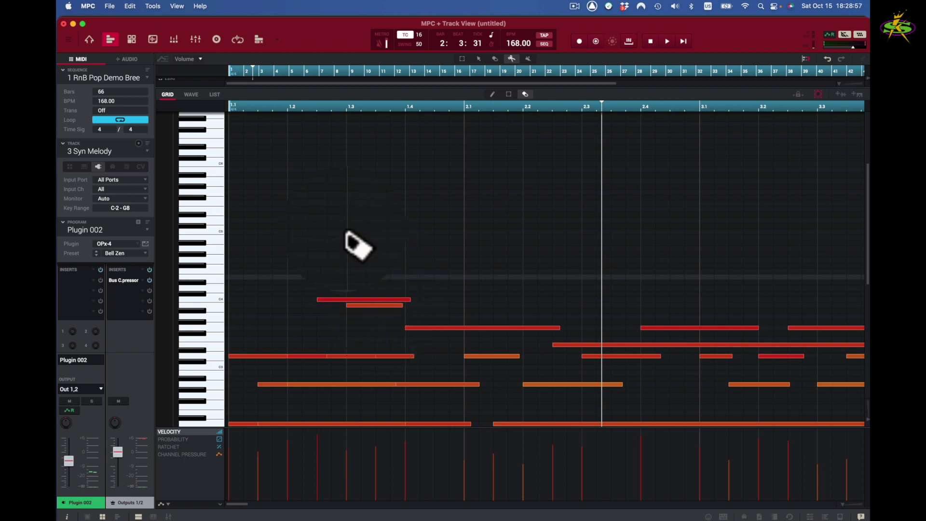
- Erase the long upper Syn Melody note near the start, auditioning from bar 1.2 before and after
{"action": "left_click", "coordinate": [283, 105]}
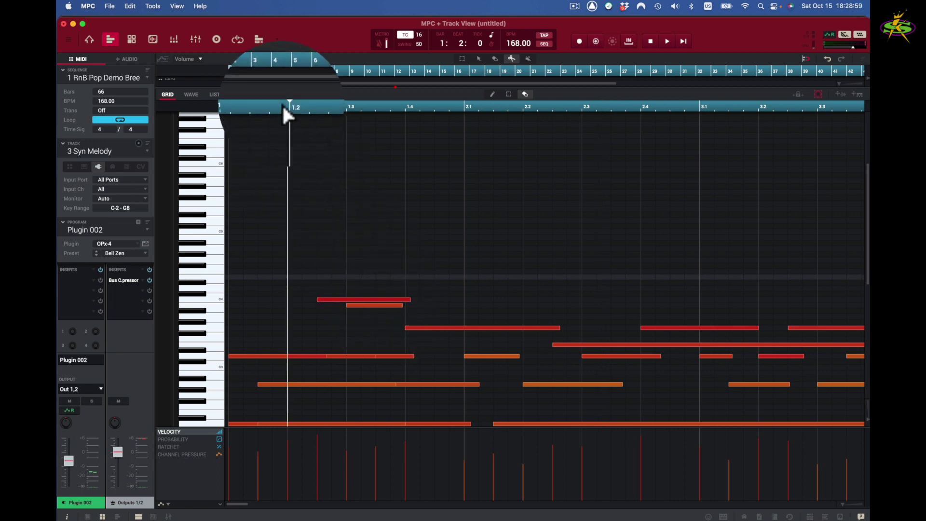
{"action": "left_click", "coordinate": [667, 41]}
{"action": "left_click", "coordinate": [667, 41]}
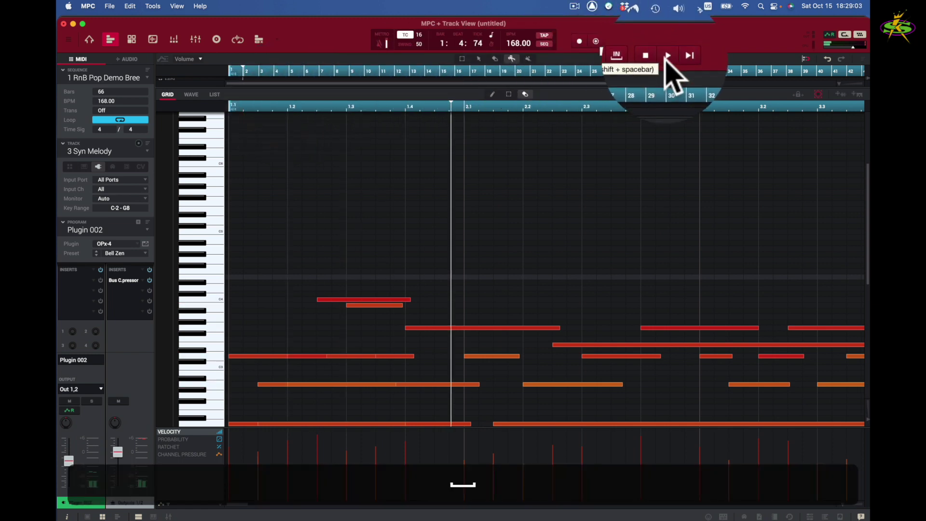
{"action": "left_click", "coordinate": [371, 297]}
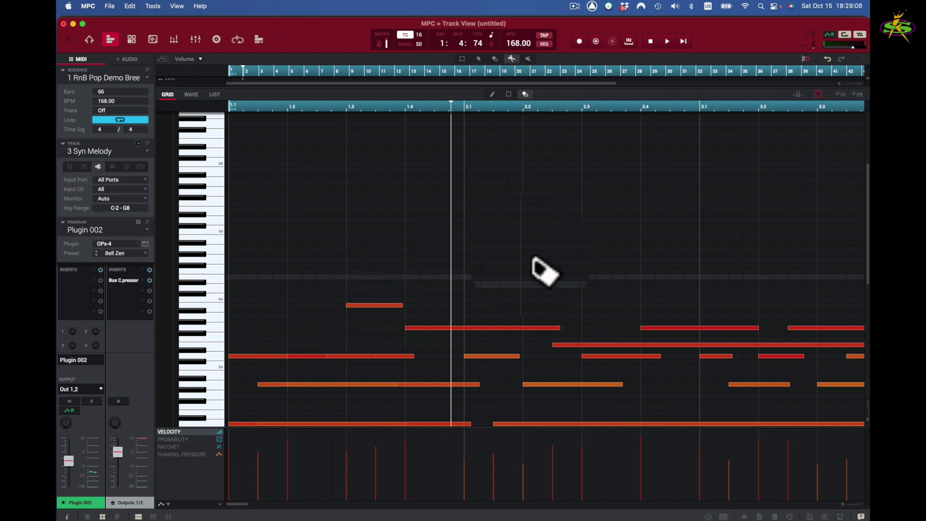
{"action": "left_click", "coordinate": [276, 104]}
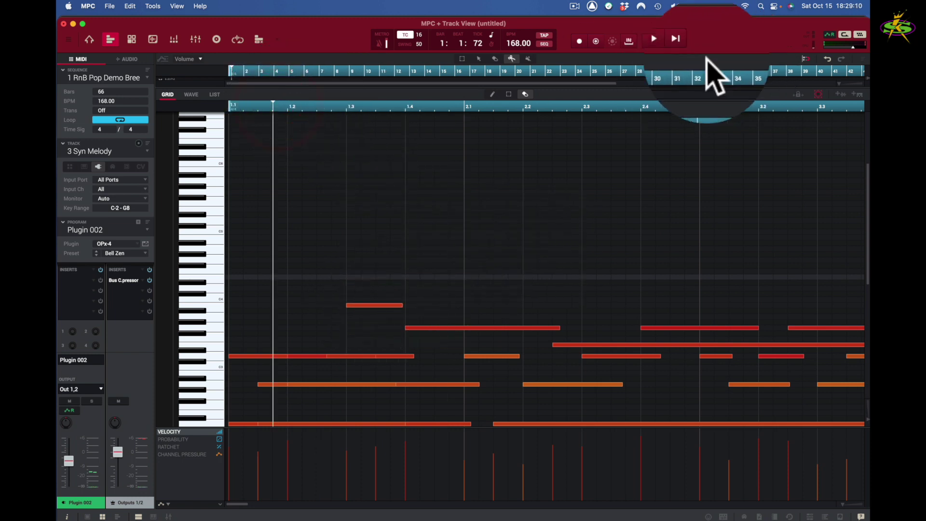
{"action": "left_click", "coordinate": [667, 41]}
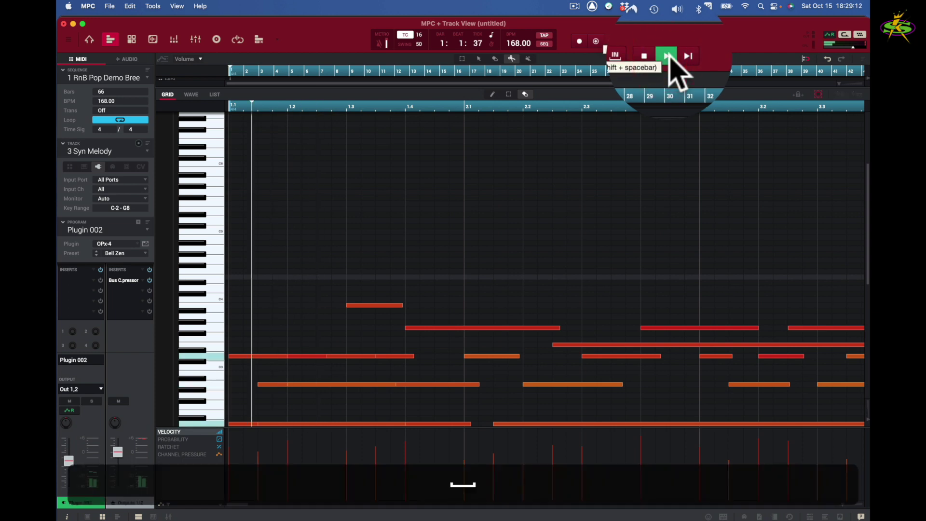
{"action": "key", "text": "space"}
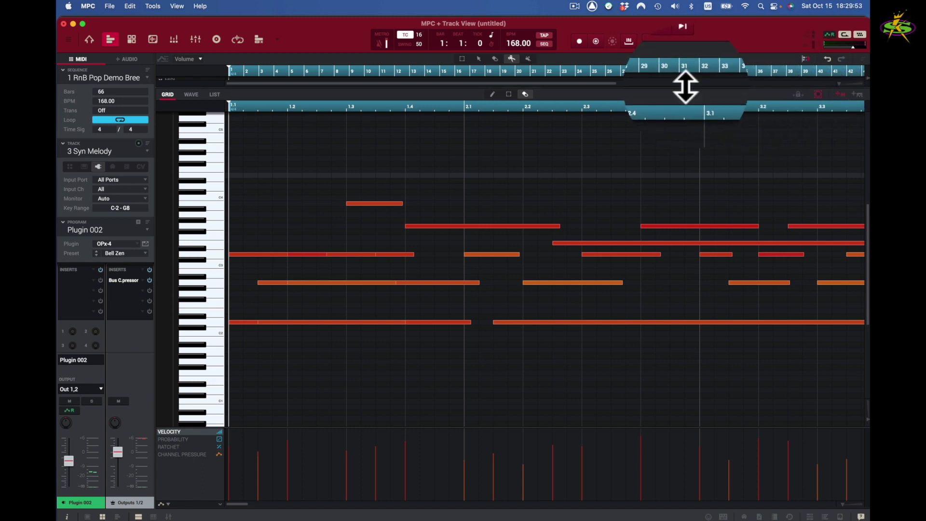
{"action": "left_click_drag", "start_coordinate": [685, 86], "coordinate": [601, 387]}
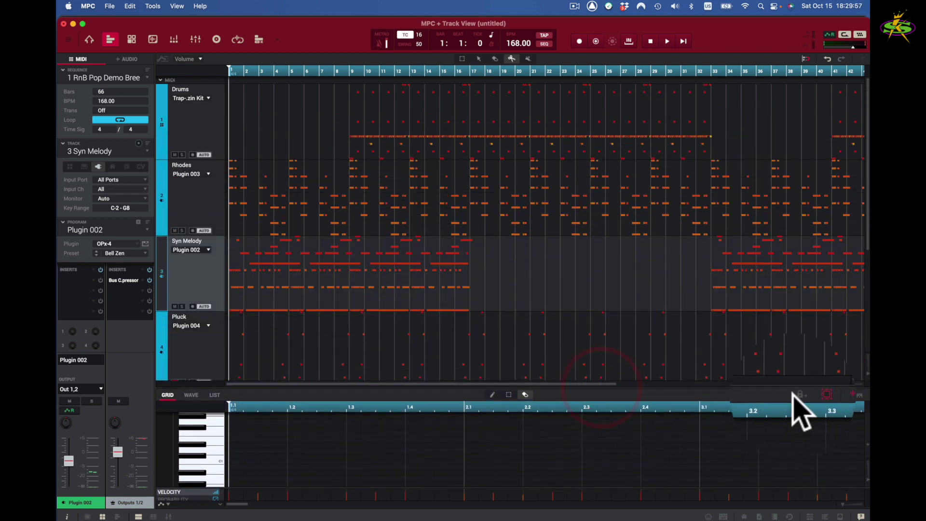
- Link the track view zoom to the grid and shrink the track lanes to a narrow strip
{"action": "left_click", "coordinate": [799, 394]}
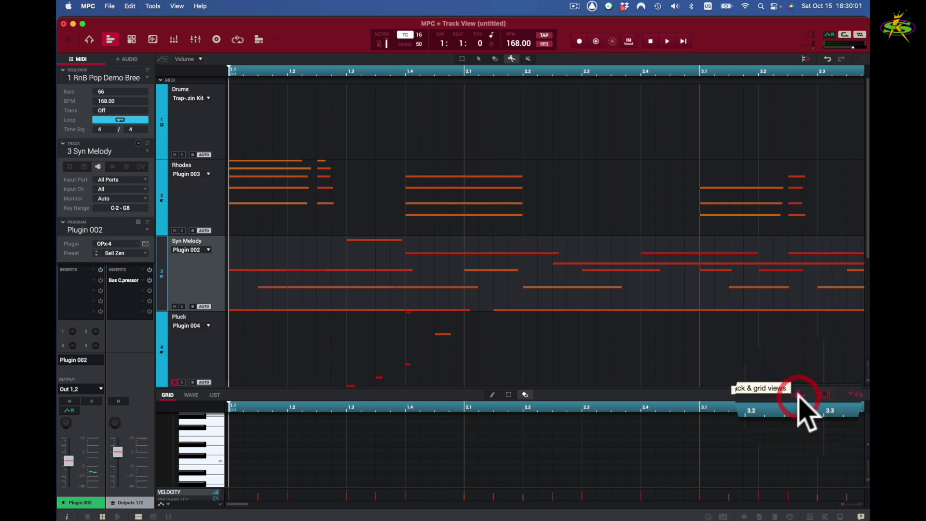
{"action": "left_click", "coordinate": [799, 395]}
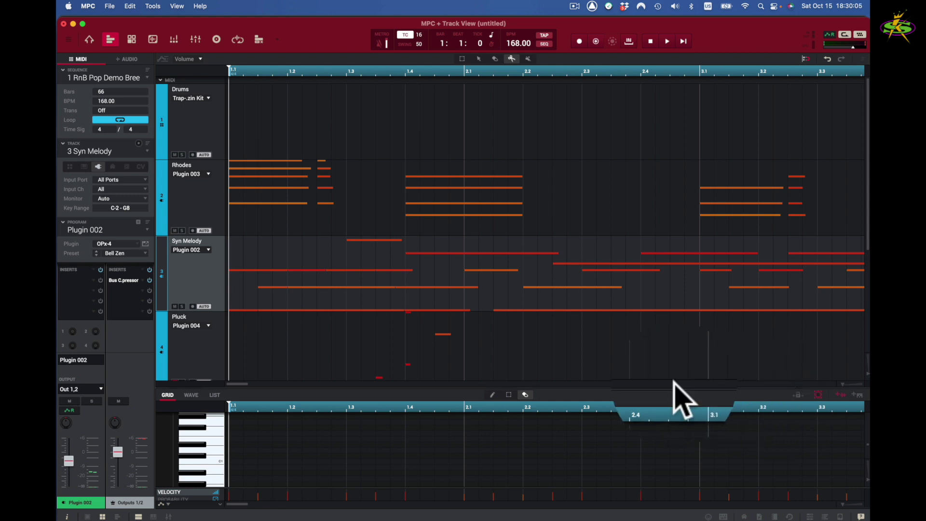
{"action": "left_click_drag", "start_coordinate": [672, 387], "coordinate": [724, 128]}
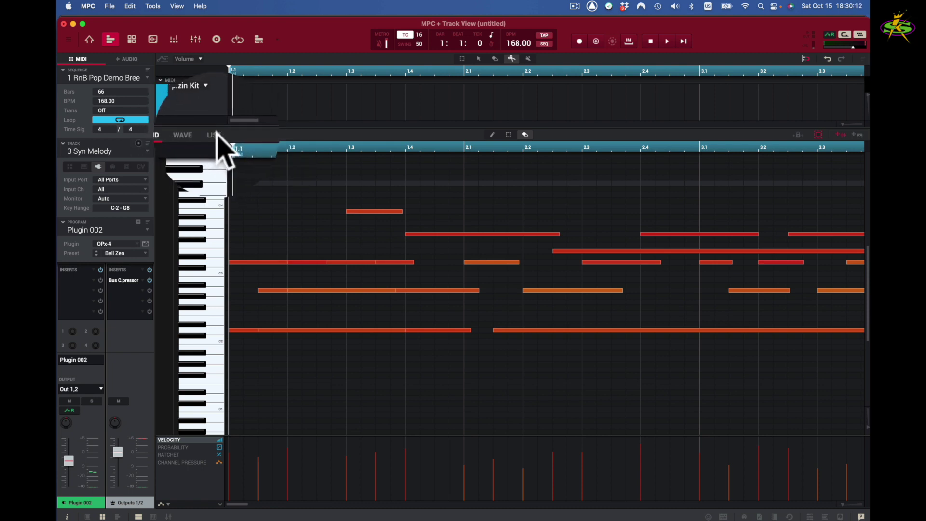
{"action": "left_click", "coordinate": [196, 135]}
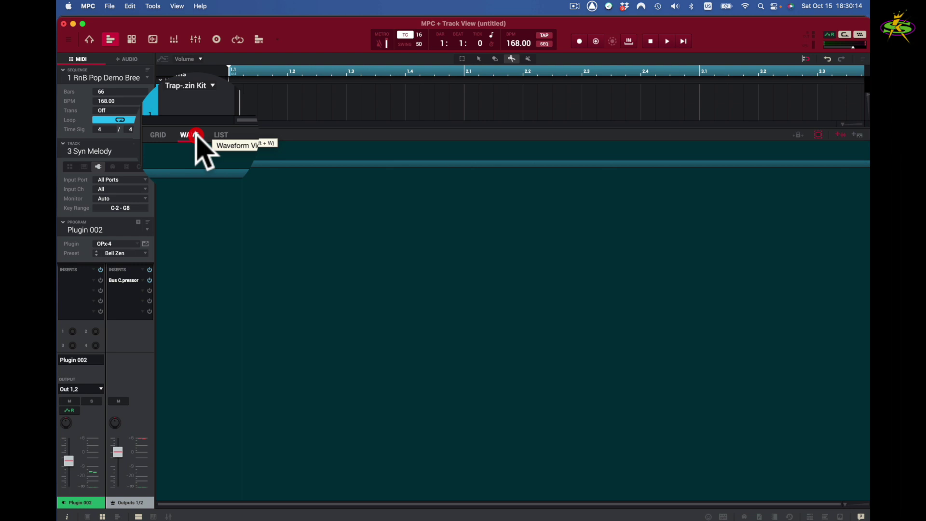
{"action": "left_click", "coordinate": [217, 135]}
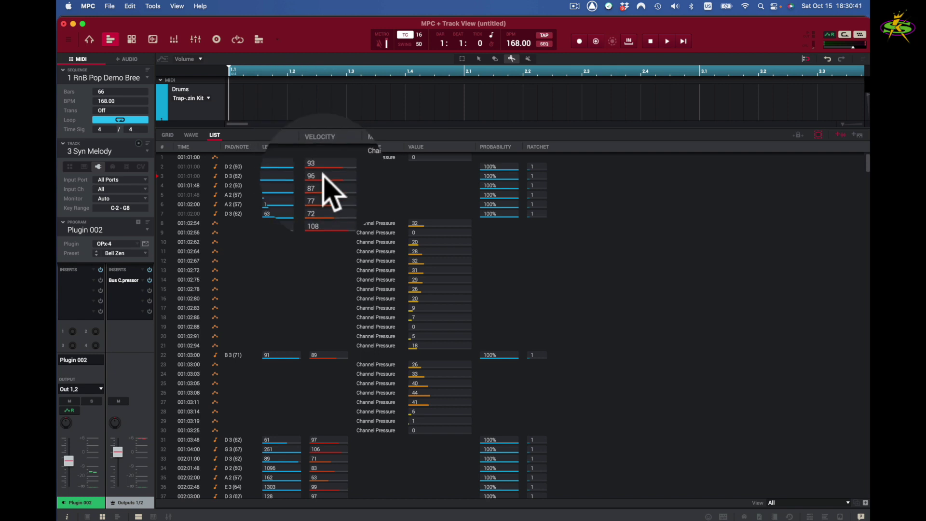
{"action": "left_click", "coordinate": [167, 135]}
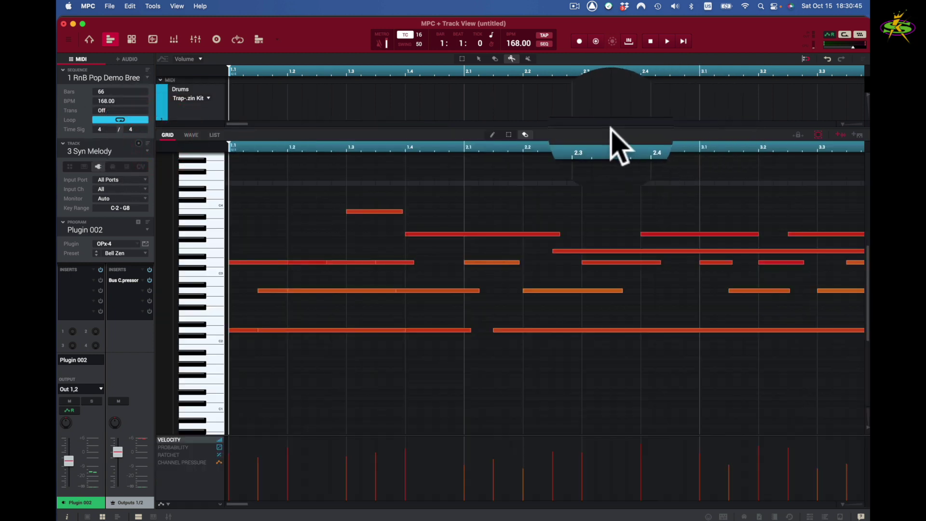
- Lower the divider and compress lane height so Drums through SynBass and Audio 001 all show
{"action": "left_click_drag", "start_coordinate": [610, 128], "coordinate": [630, 389]}
{"action": "scroll", "coordinate": [579, 279], "scroll_direction": "down", "scroll_amount": 2}
{"action": "scroll", "coordinate": [585, 279], "scroll_direction": "up", "scroll_amount": 2}
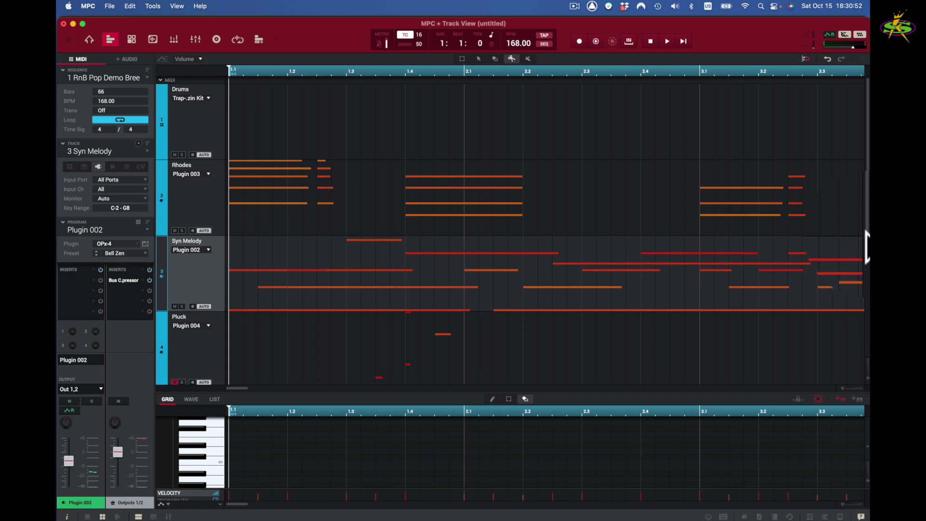
{"action": "left_click_drag", "start_coordinate": [866, 246], "coordinate": [867, 388]}
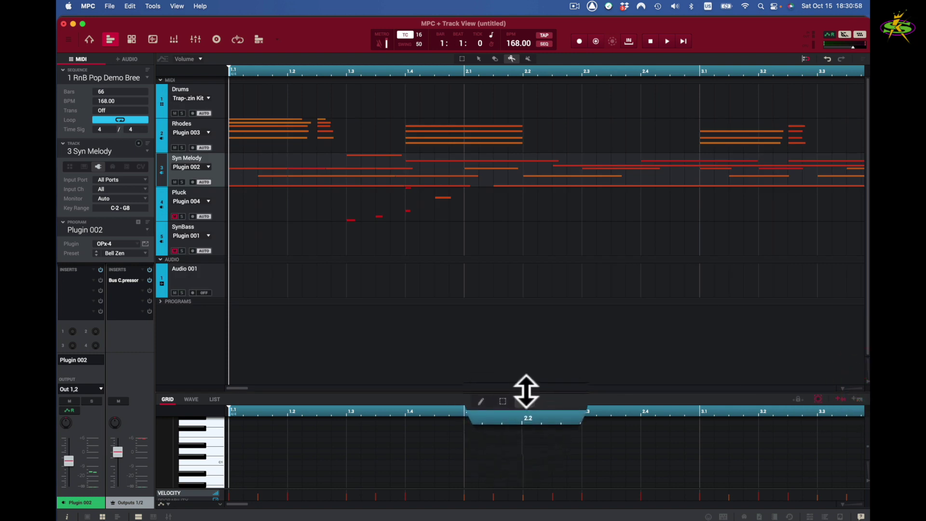
- Raise the GRID divider to make the note grid taller and select the grid's Erase tool
{"action": "left_click_drag", "start_coordinate": [526, 390], "coordinate": [526, 325]}
{"action": "left_click", "coordinate": [526, 328]}
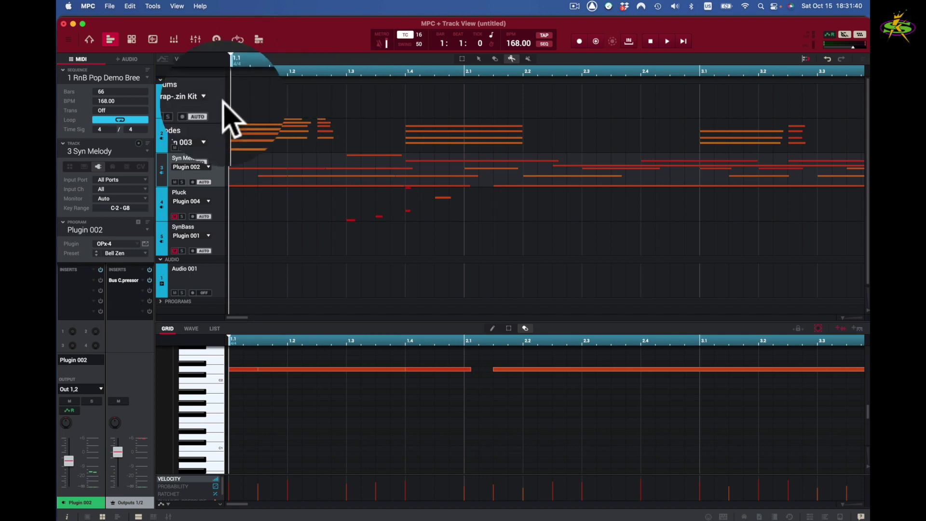
- Try the Pointer, Erase and Split tools, then make Mute the active track view tool
{"action": "left_click", "coordinate": [479, 58]}
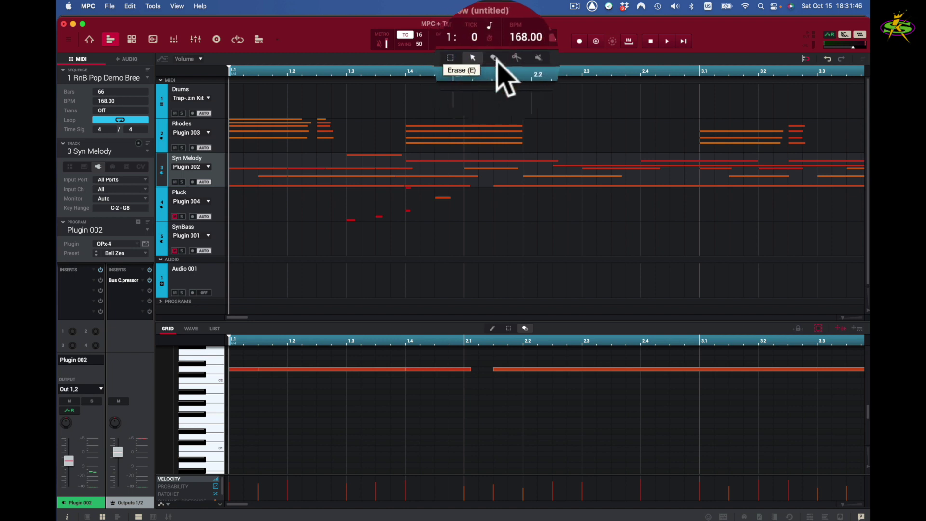
{"action": "left_click", "coordinate": [495, 59]}
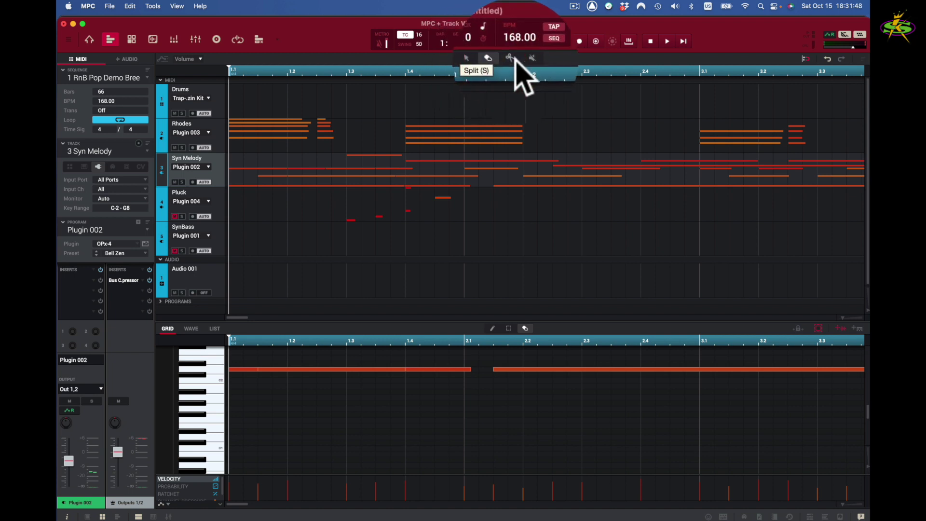
{"action": "left_click", "coordinate": [511, 59]}
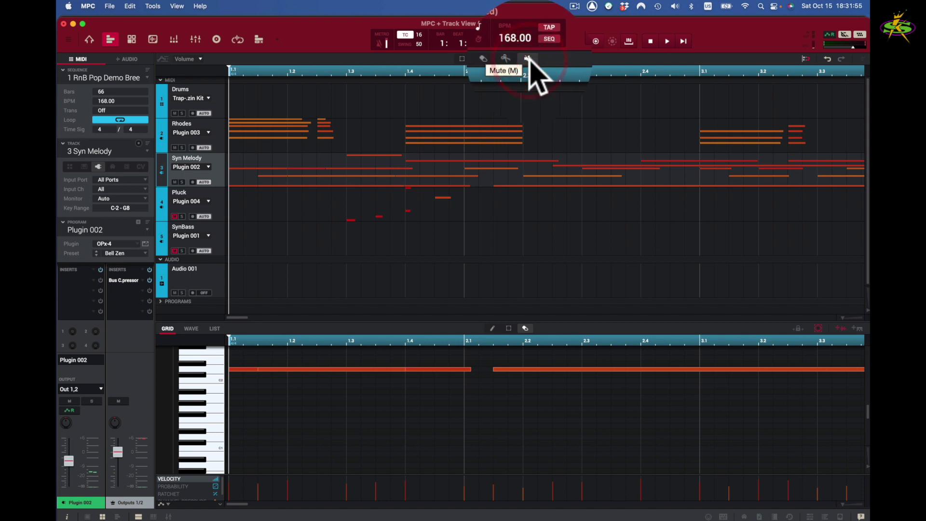
{"action": "left_click", "coordinate": [528, 59]}
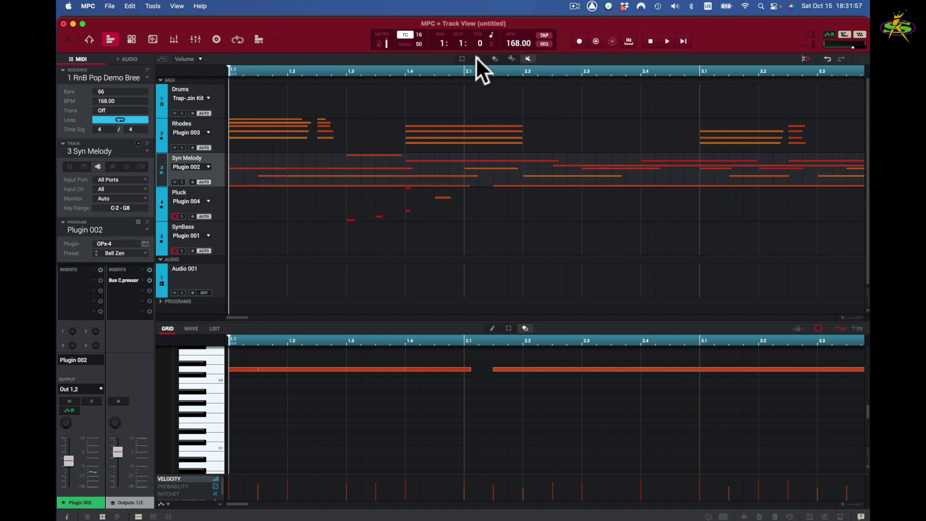
{"action": "left_click", "coordinate": [526, 60]}
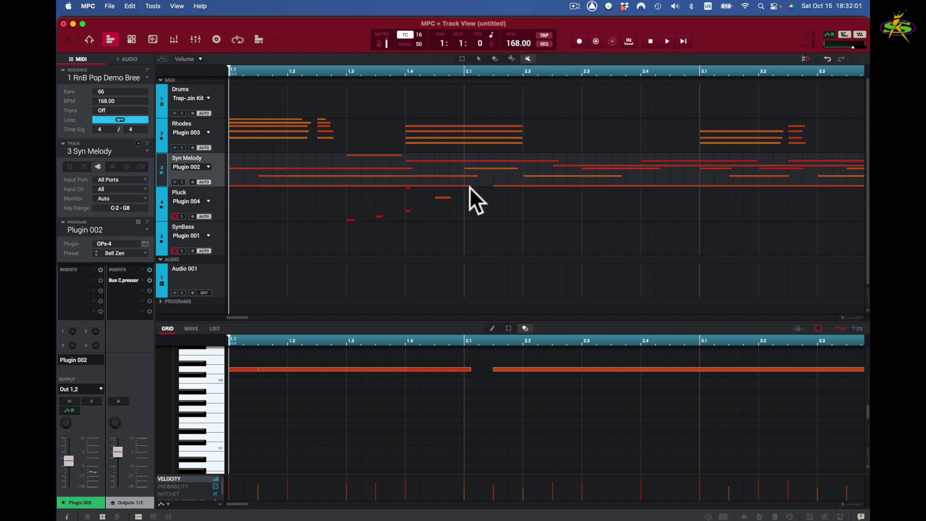